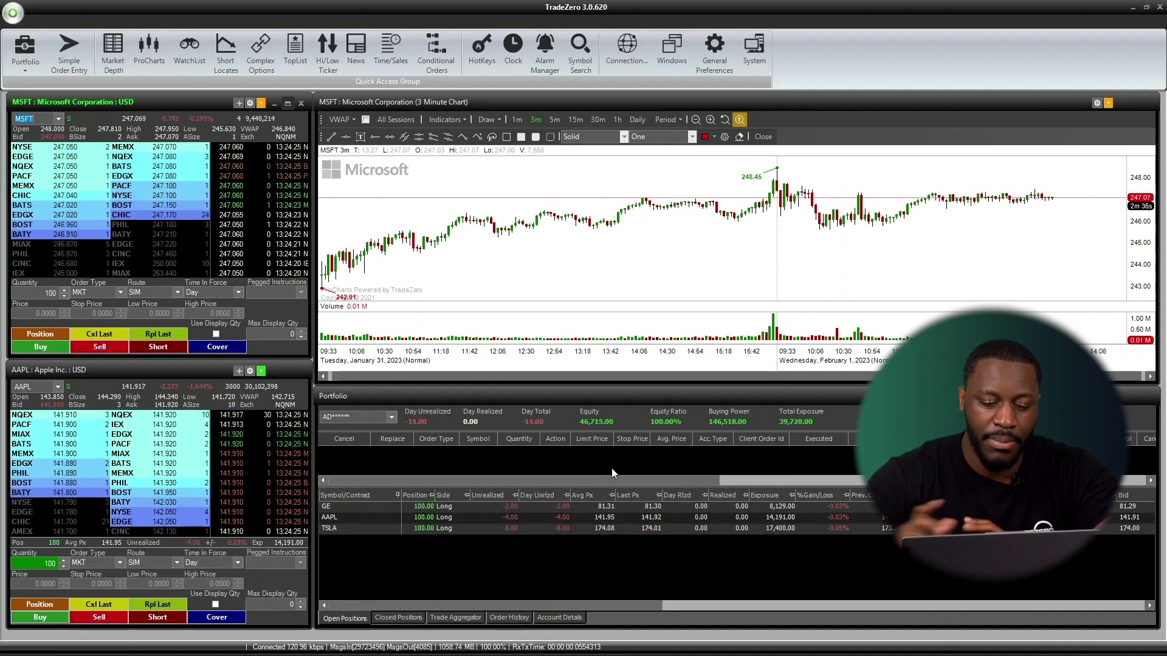
Create a Liquidate All hotkey, trying 25 and 50 before leaving % of Position at 100.
click(482, 52)
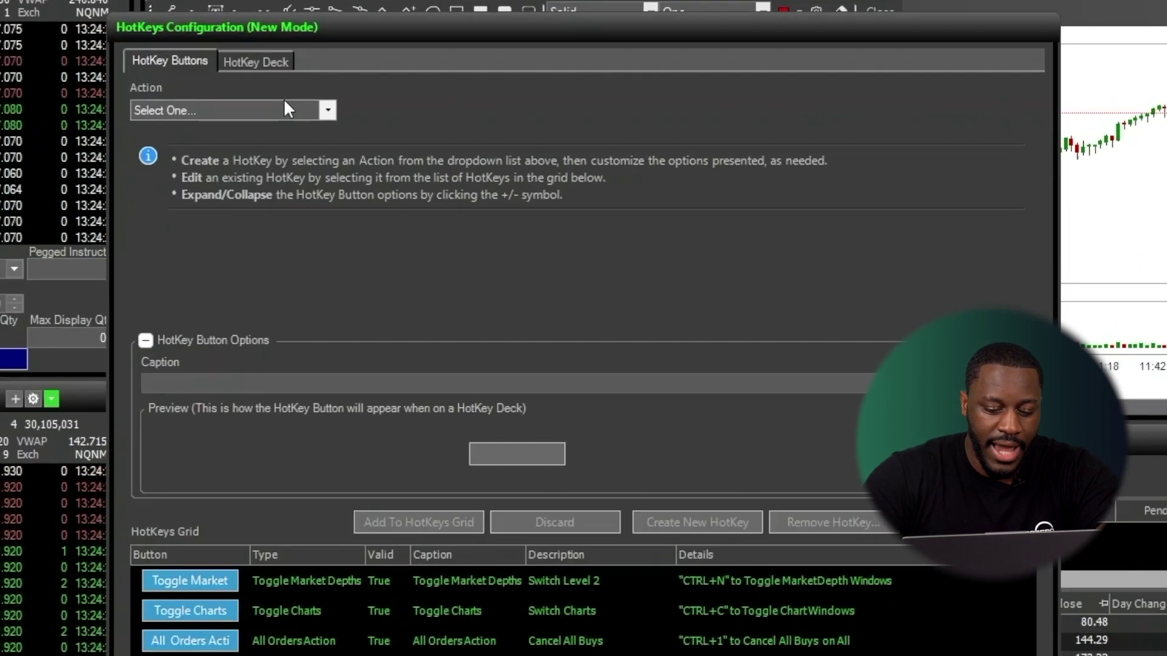
click(401, 194)
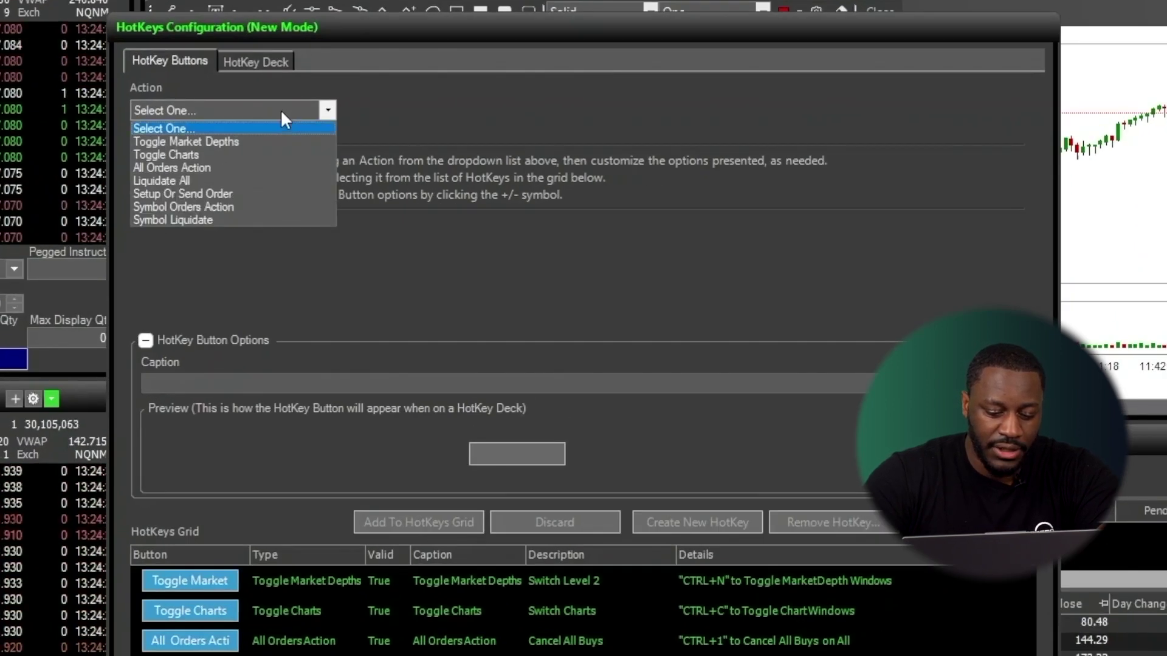
click(252, 180)
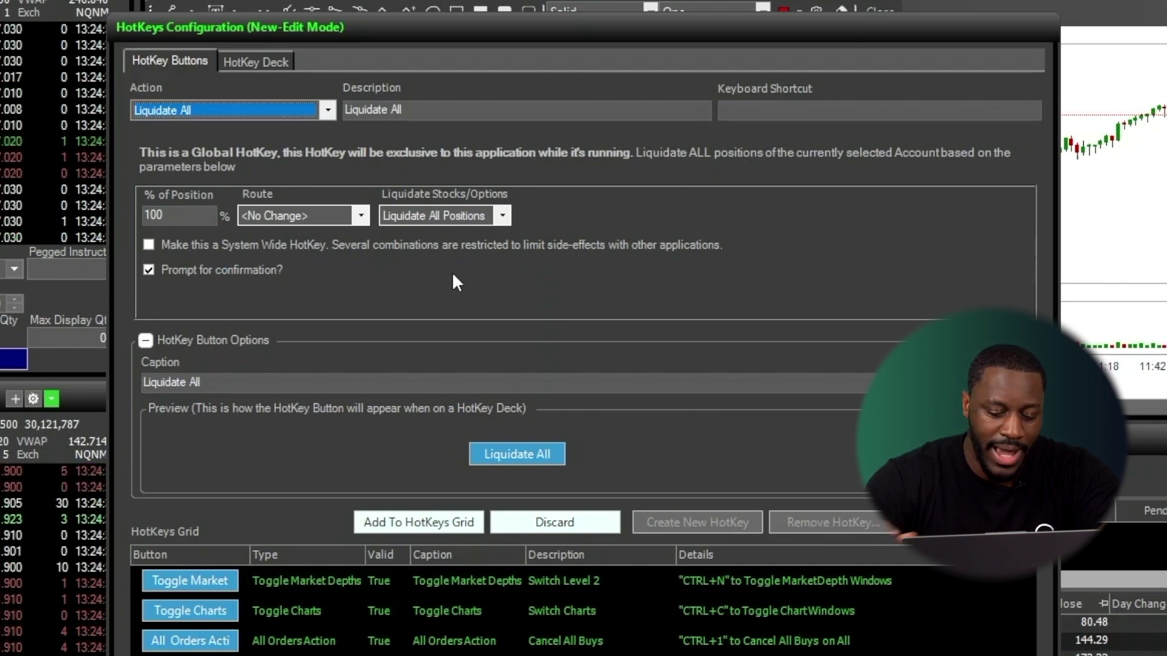
click(205, 217)
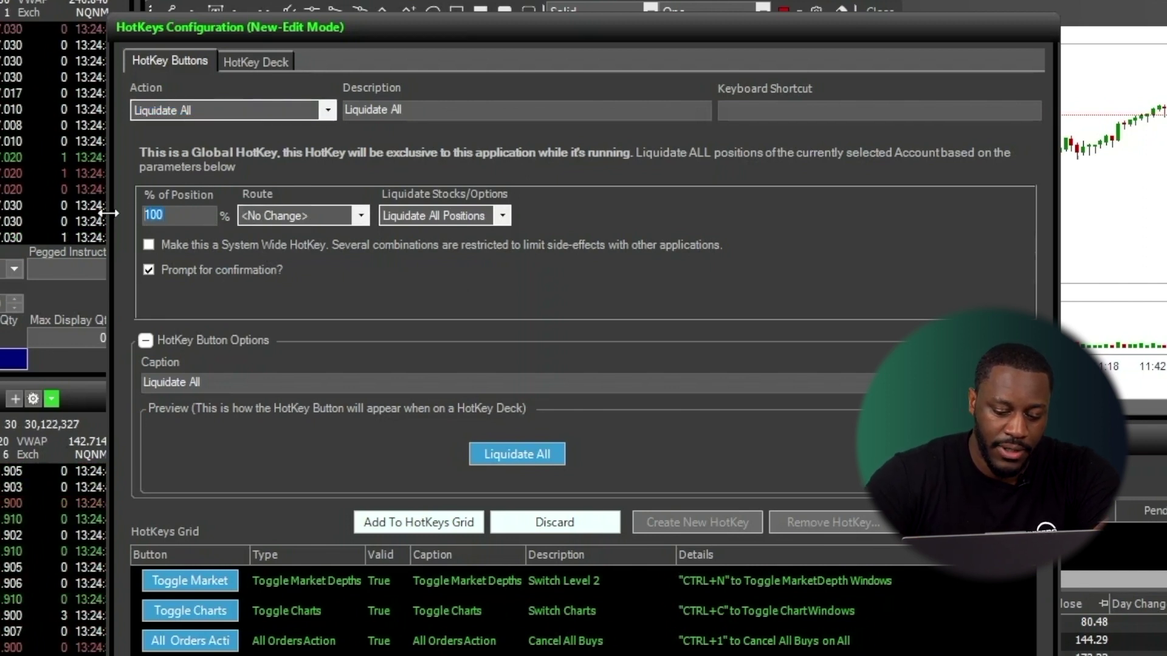
key(BackSpace)
key(BackSpace)
key(BackSpace)
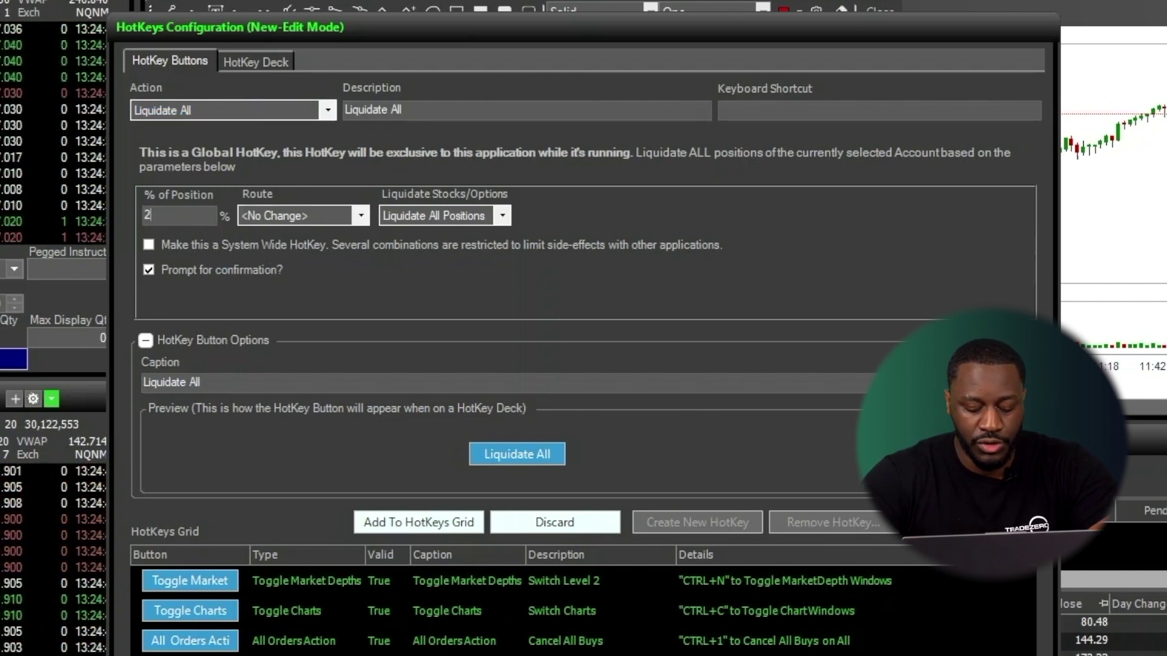
text(25)
key(BackSpace)
key(BackSpace)
text(50)
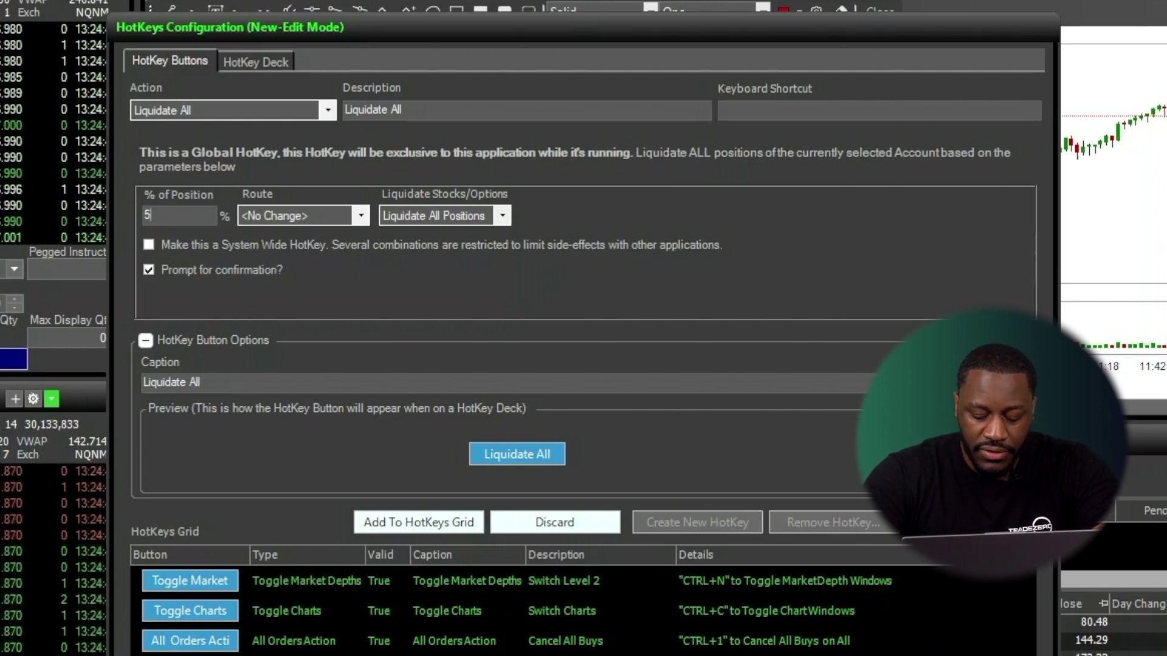
key(BackSpace)
key(BackSpace)
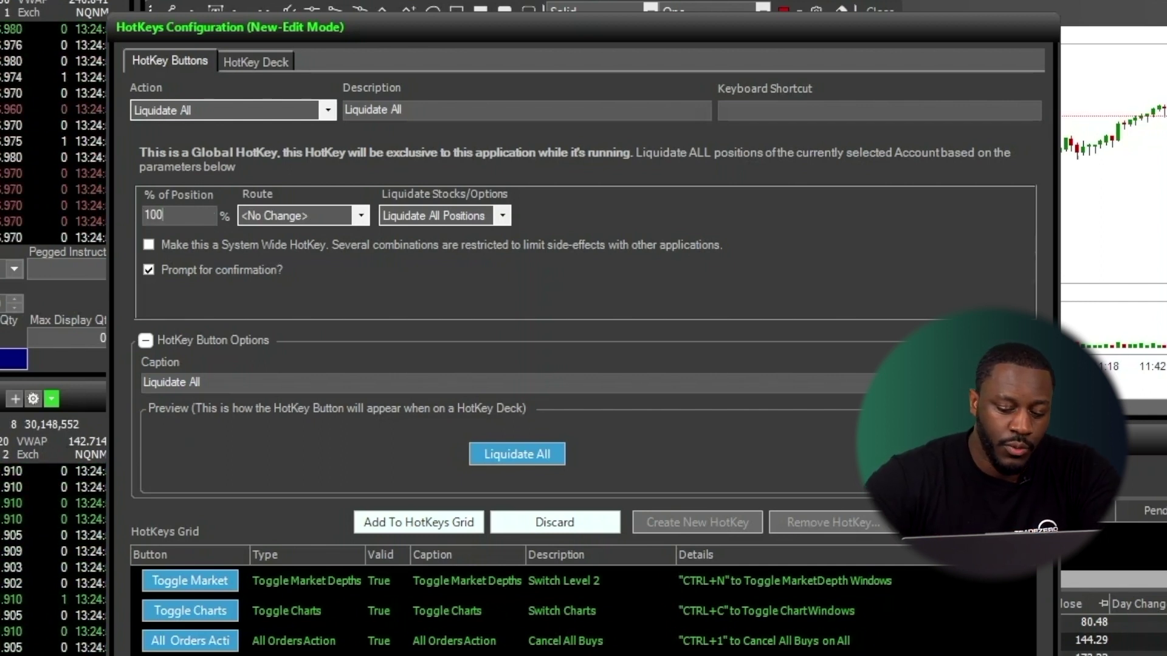
Set the hotkey's Route to SIM and keep Liquidate All Positions as the stocks/options scope.
click(316, 218)
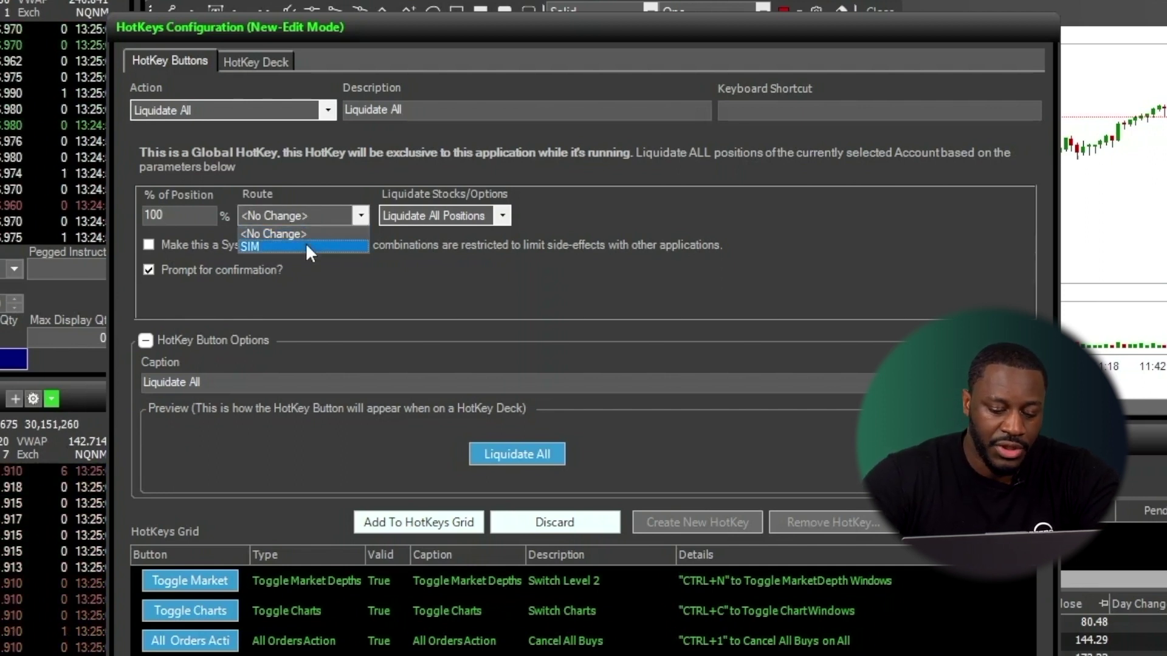
click(307, 245)
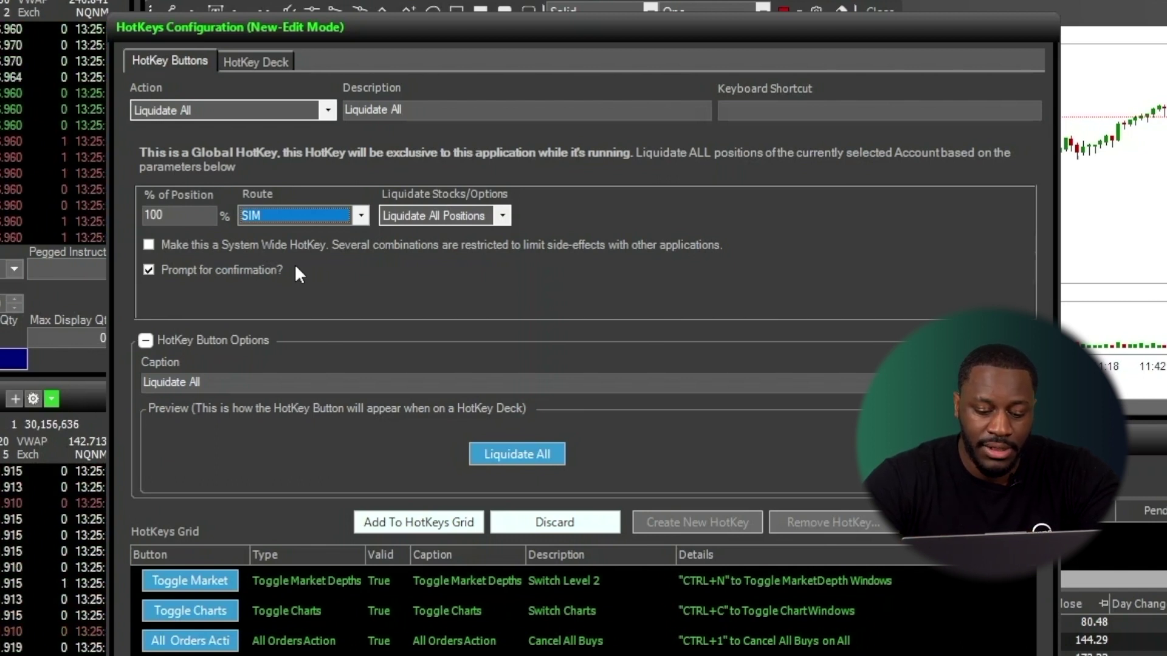
click(445, 215)
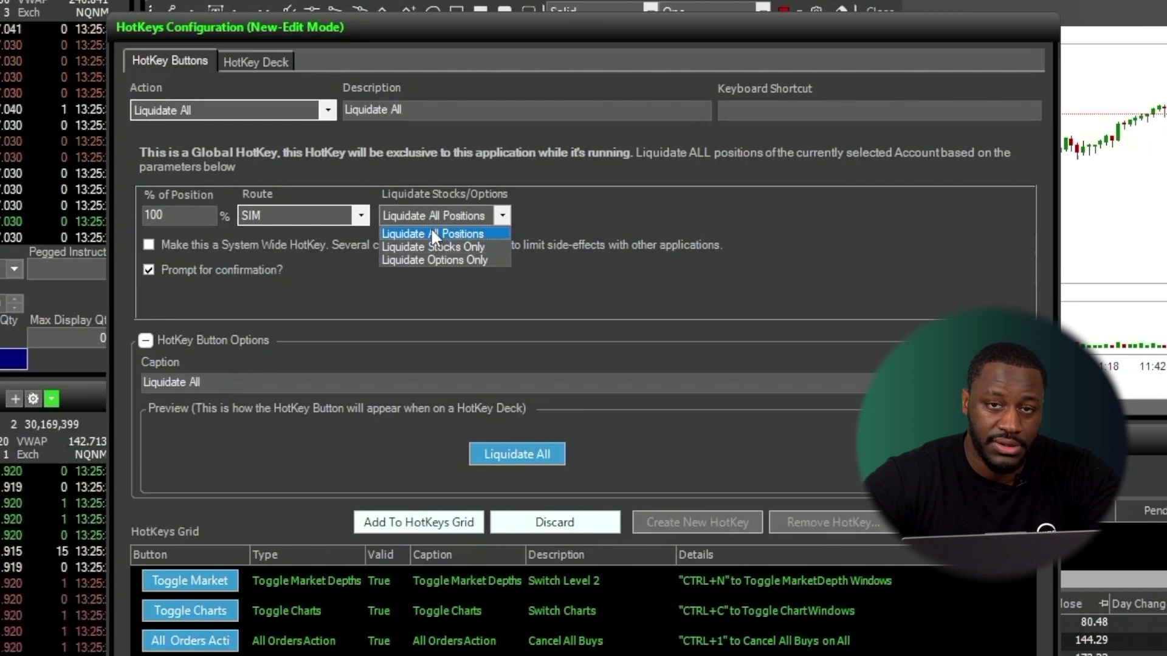
click(433, 232)
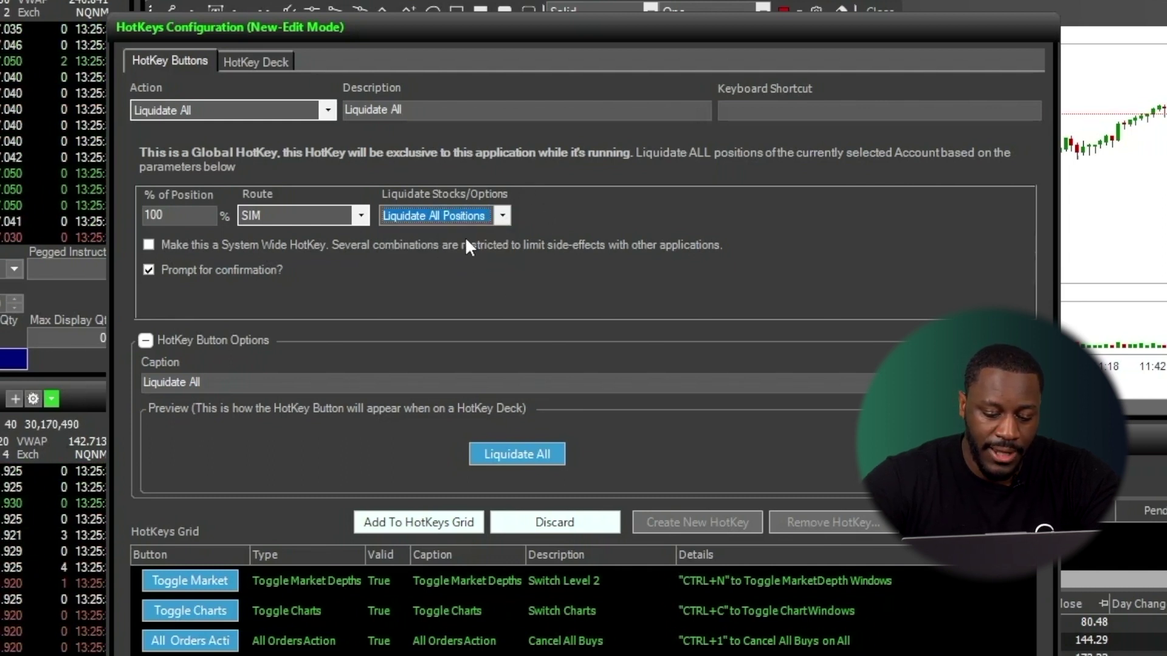
Clear the existing Liquidate All description text.
click(462, 110)
key(ctrl+a)
key(BackSpace)
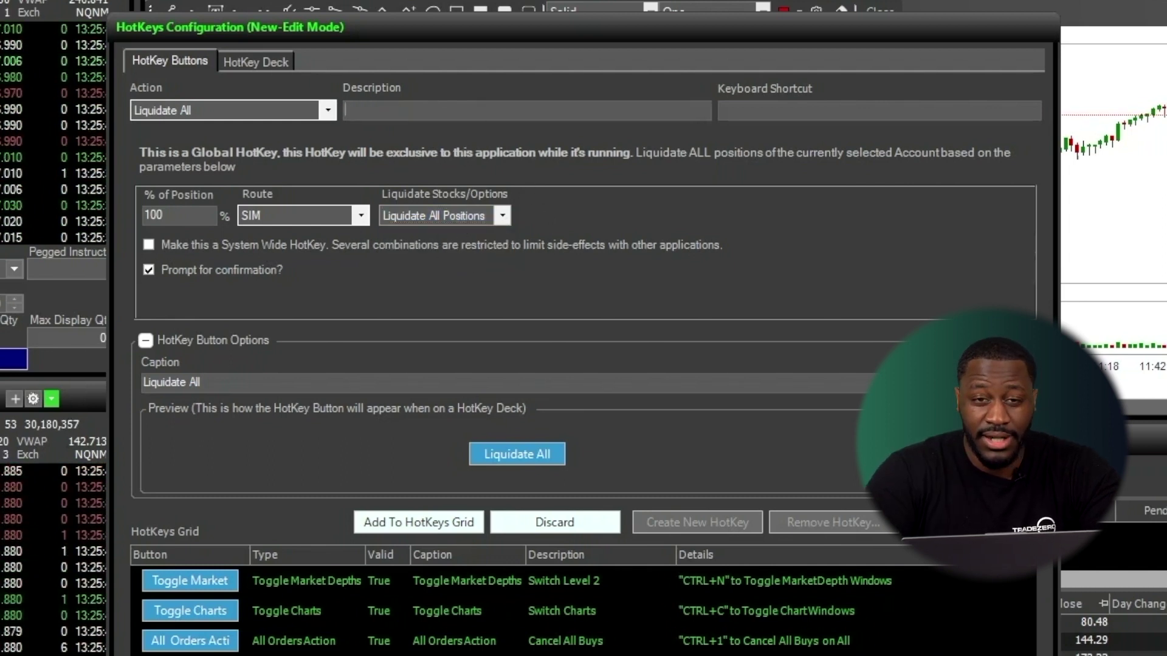
Describe the hotkey as 'Panic button', assign CTRL+P, toggle the confirmation prompt, and make it system-wide.
text(Panic )
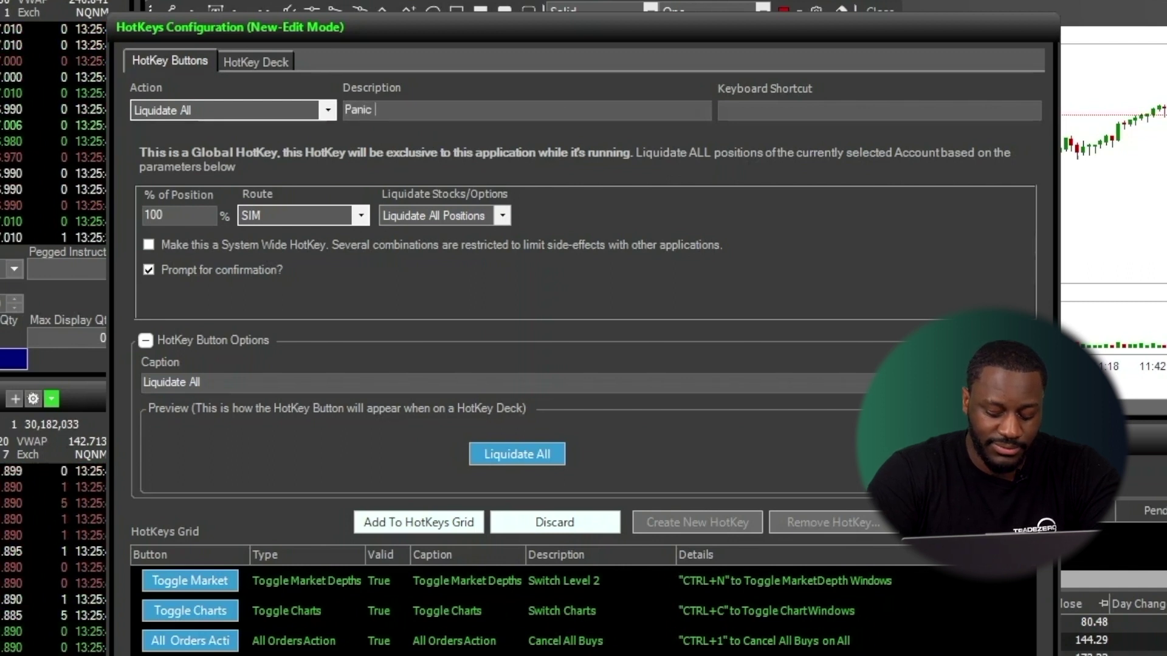
text(button)
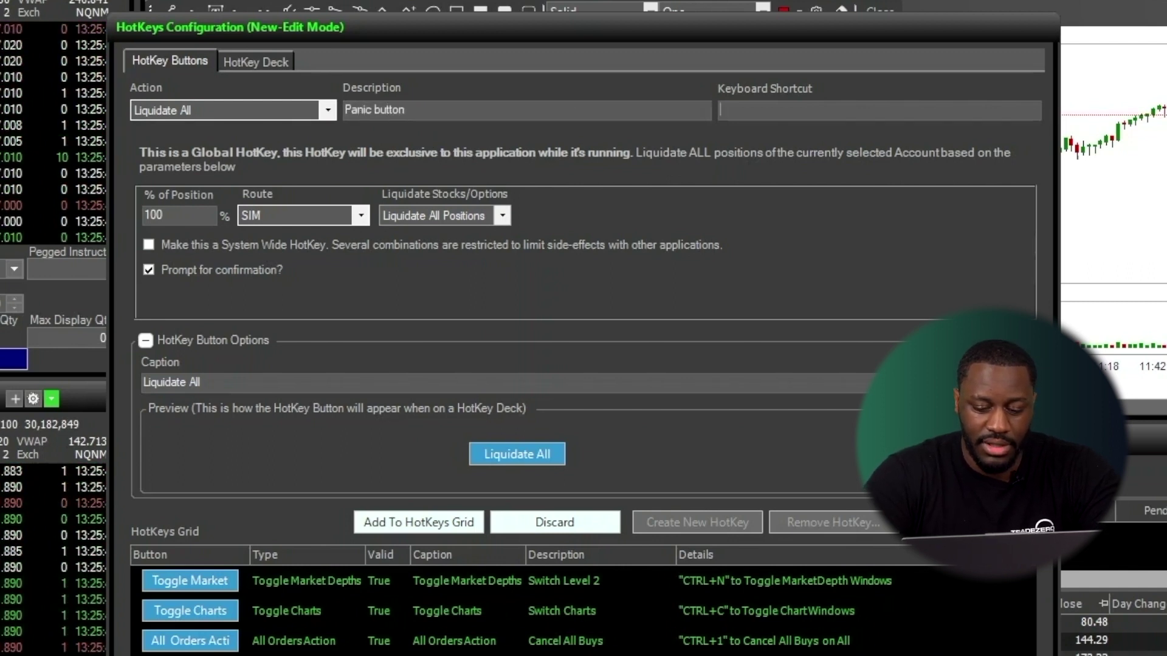
key(Tab)
key(ctrl+p)
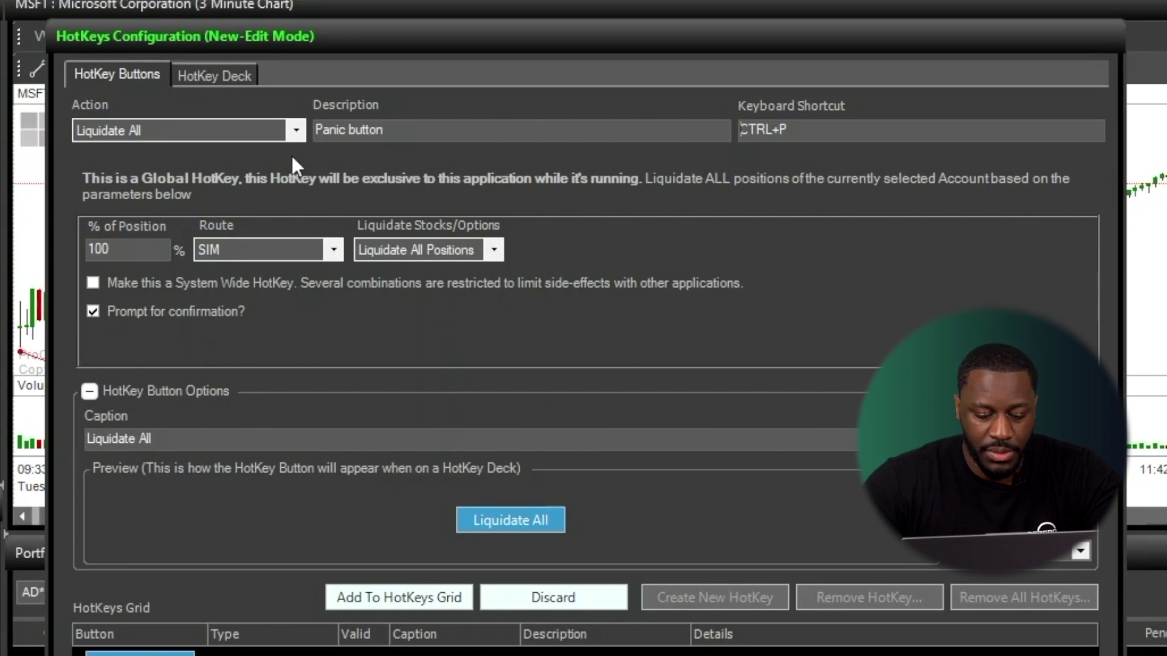
click(146, 311)
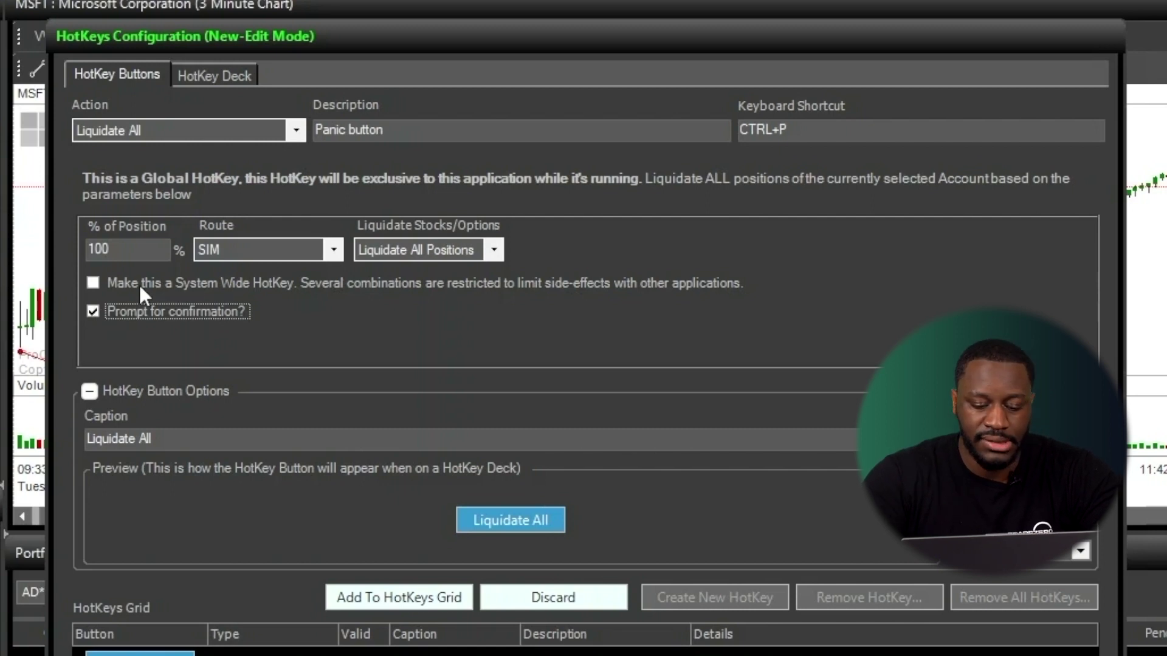
click(95, 284)
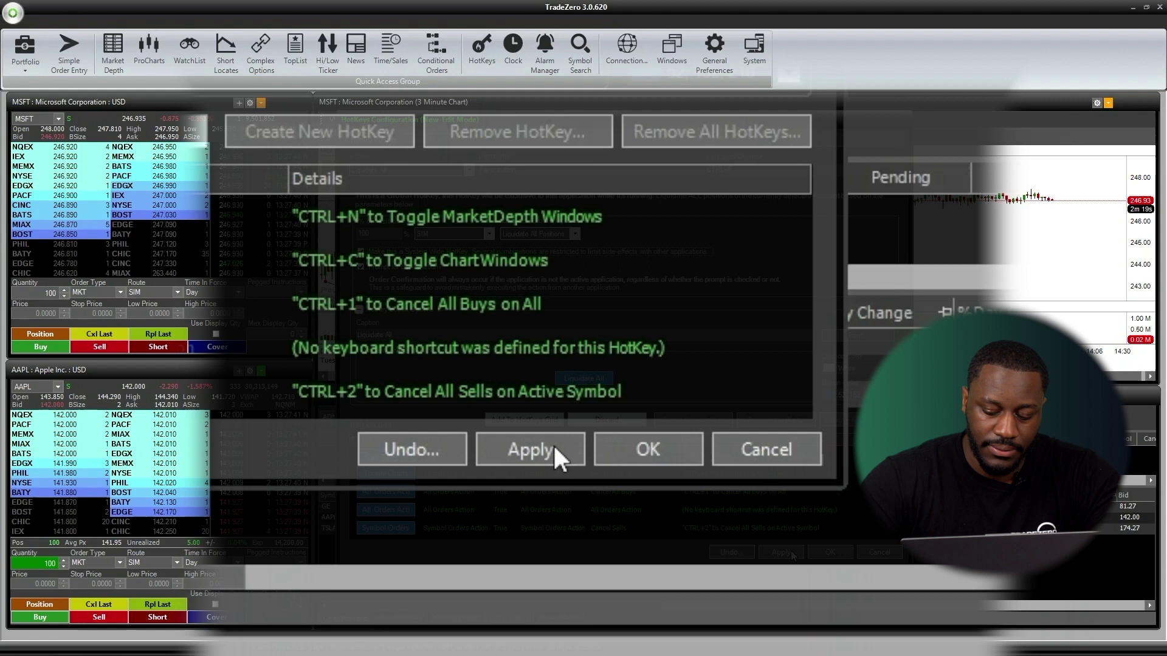
Save the Liquidate All hotkey and confirm liquidating all positions.
click(781, 552)
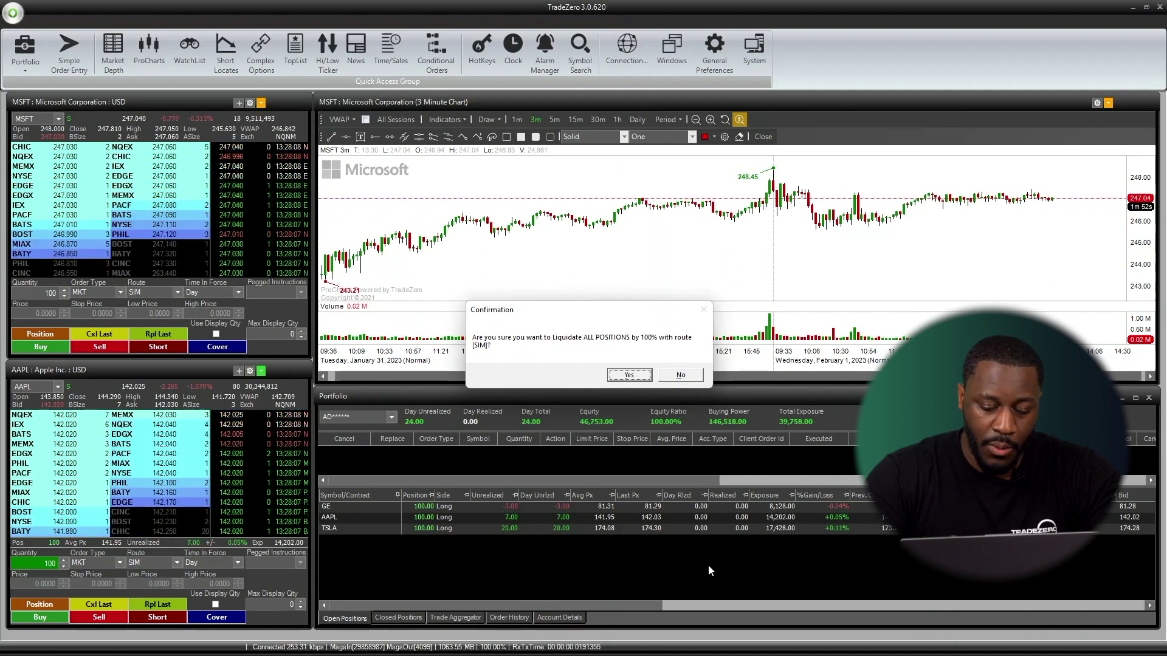
key(Return)
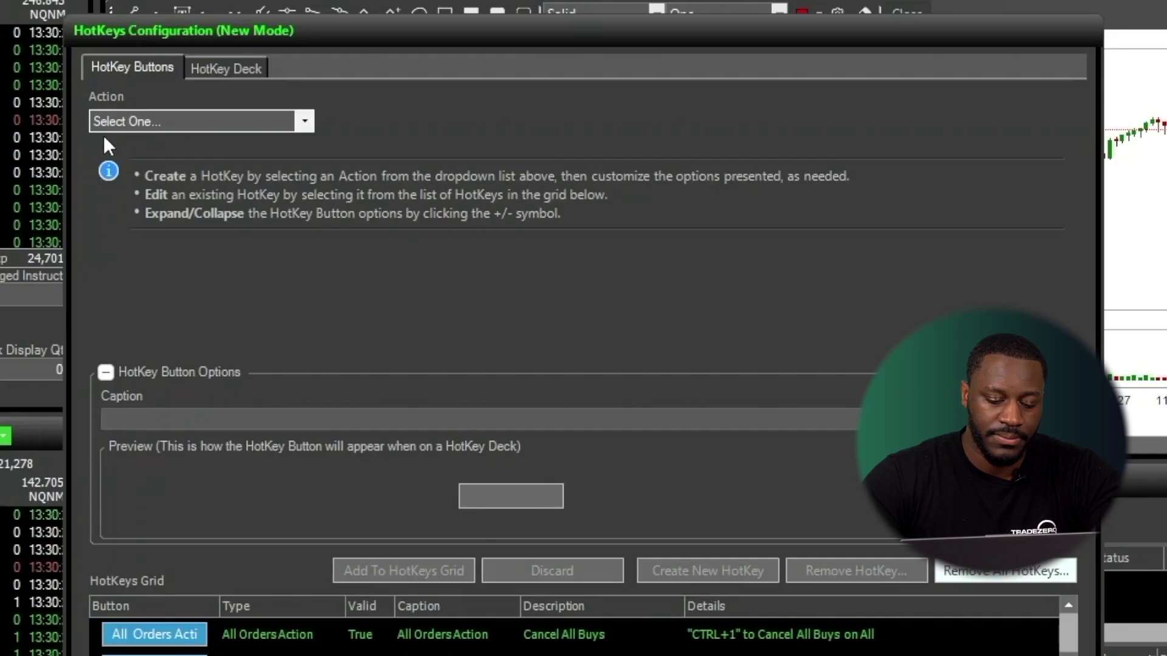
Make the new hotkey's action Symbol Liquidate and route it through SIM.
click(342, 193)
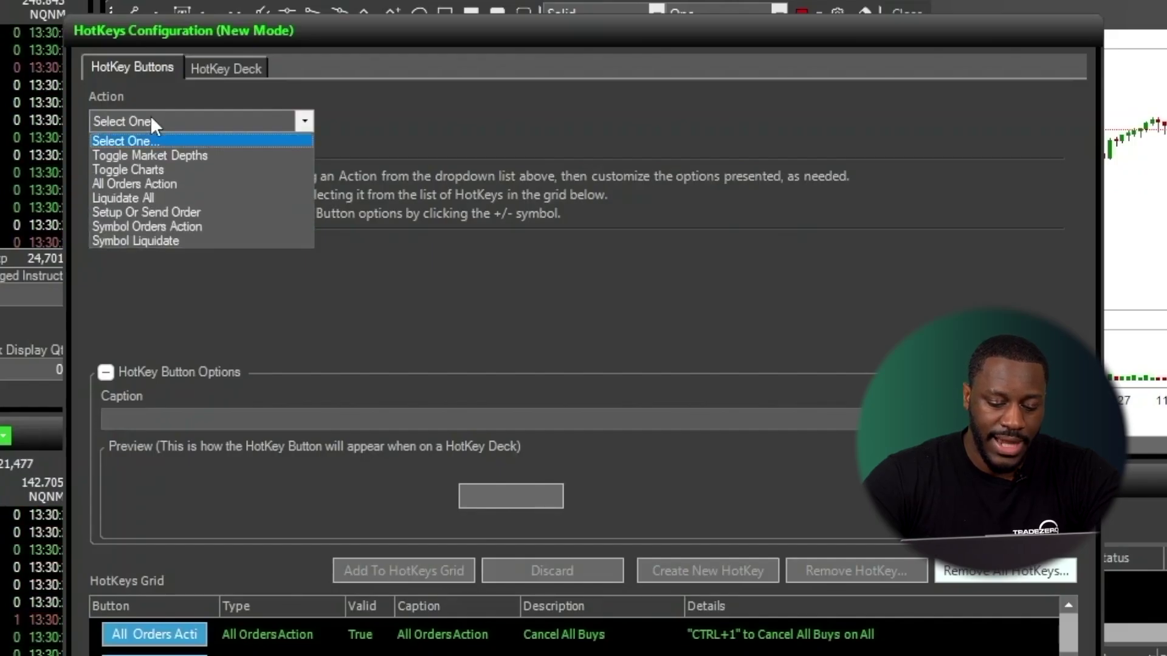
click(140, 240)
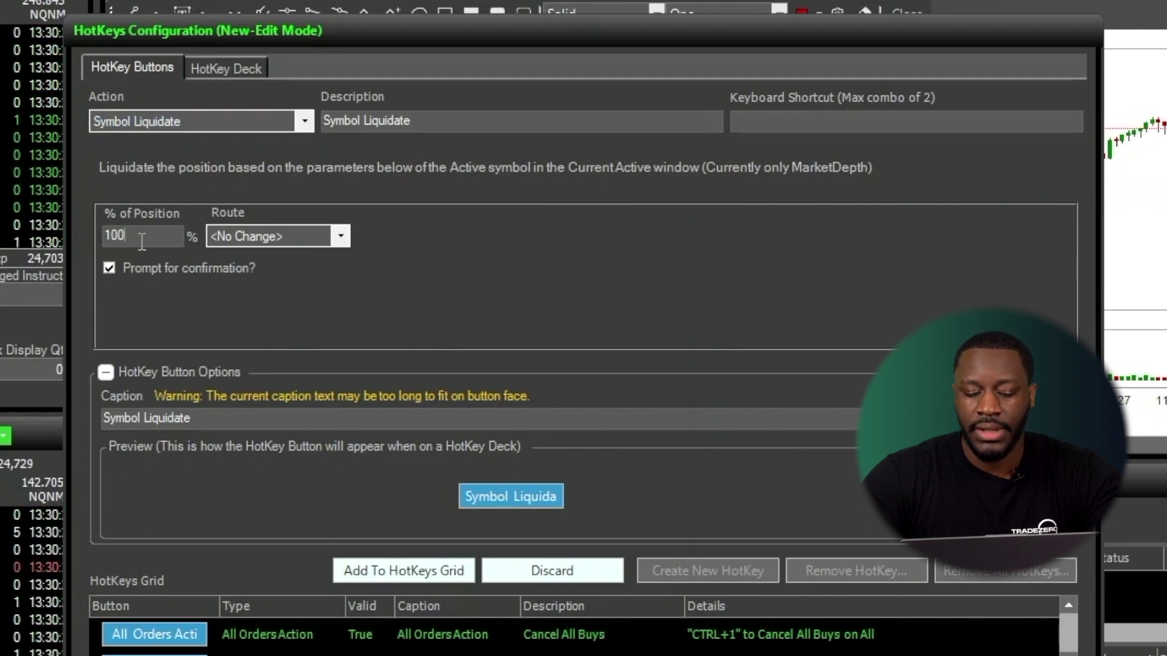
click(270, 231)
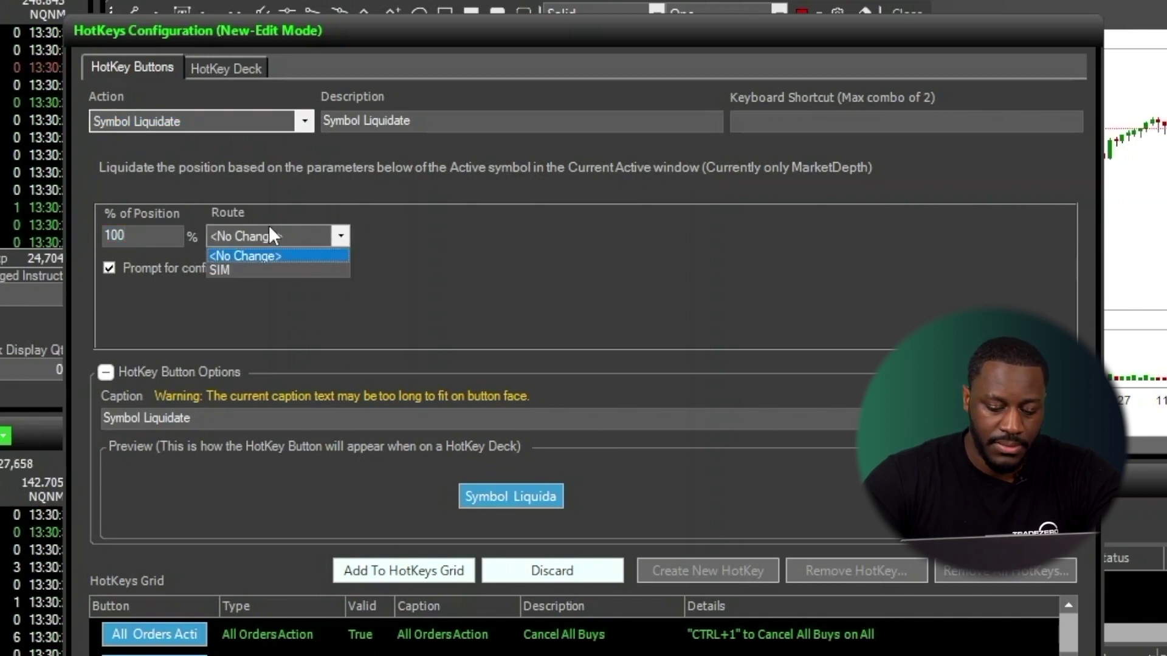
click(253, 268)
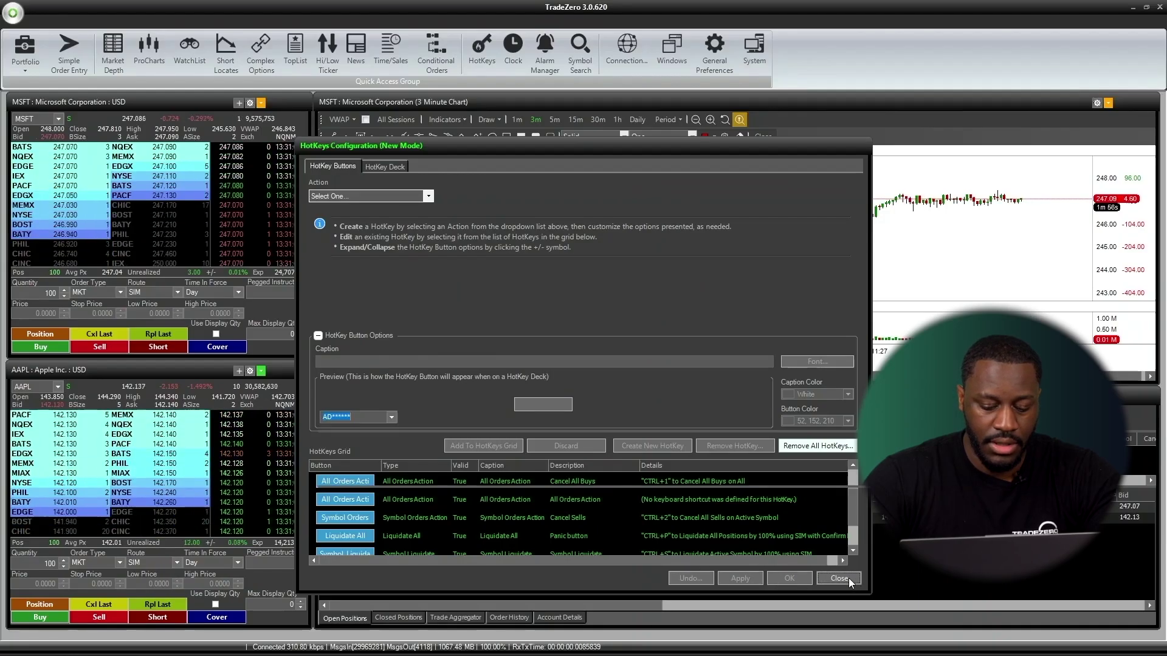
Activate the AAPL order window and liquidate AAPL with CTRL+L, confirming the sale.
click(756, 570)
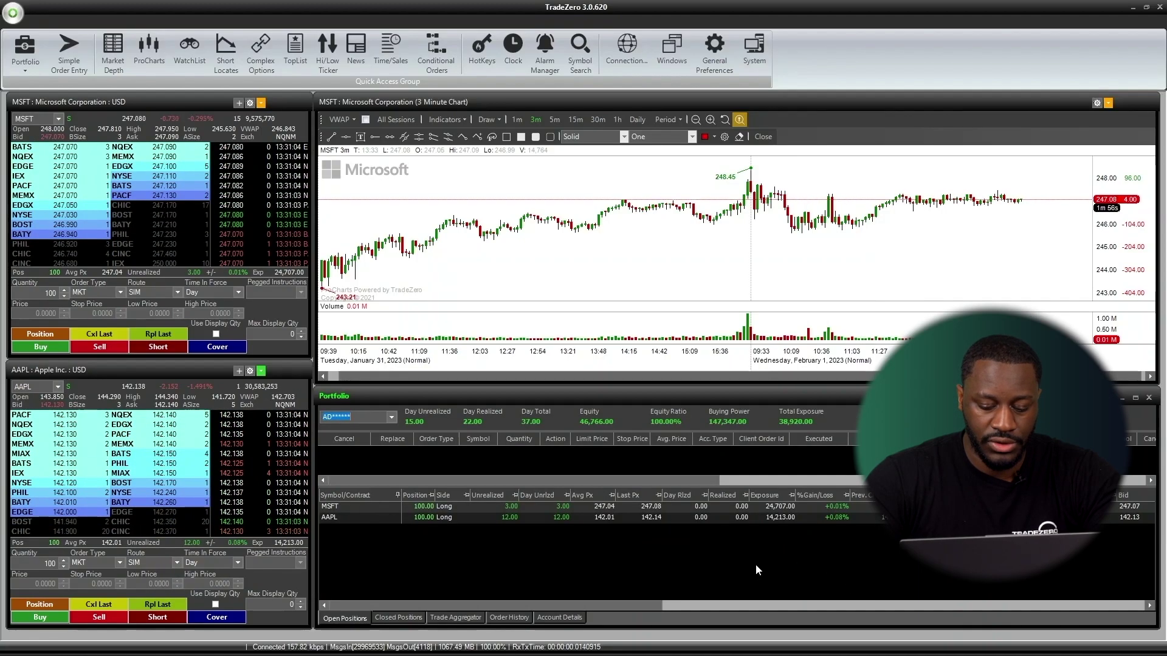
click(541, 516)
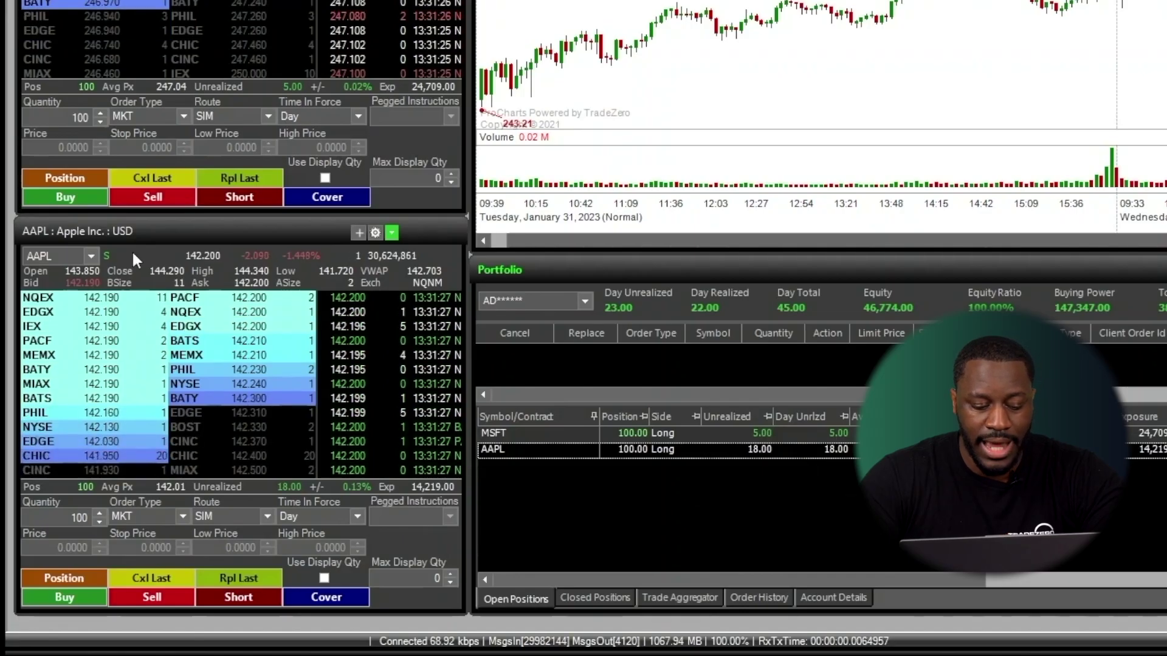
click(133, 232)
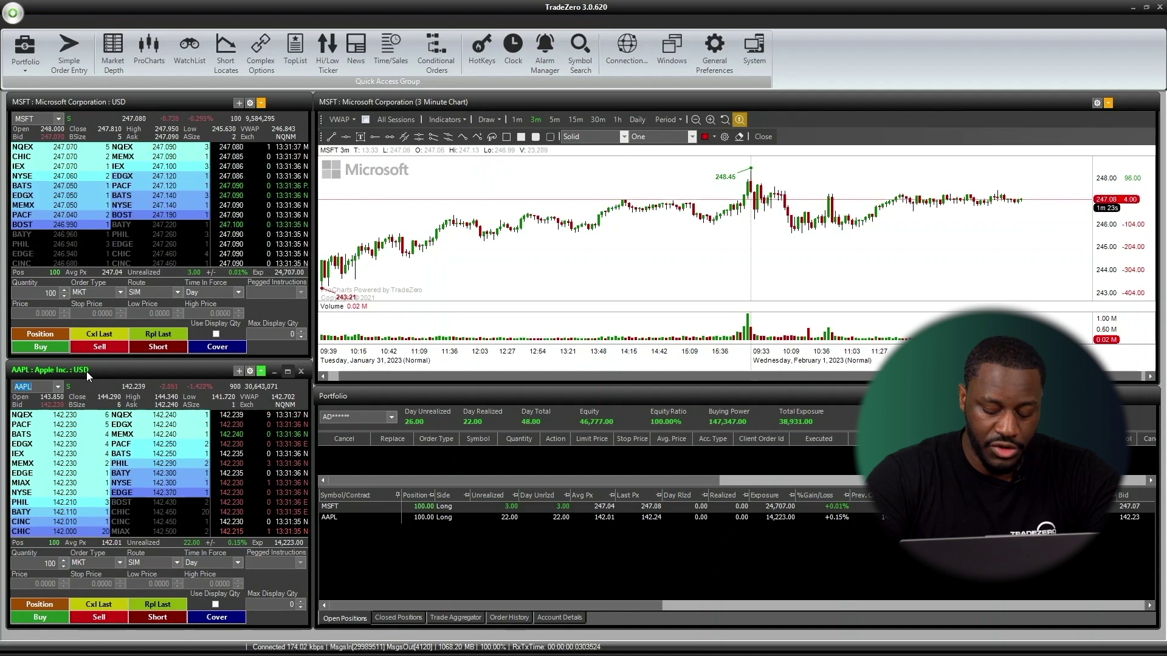
key(ctrl+l)
key(Return)
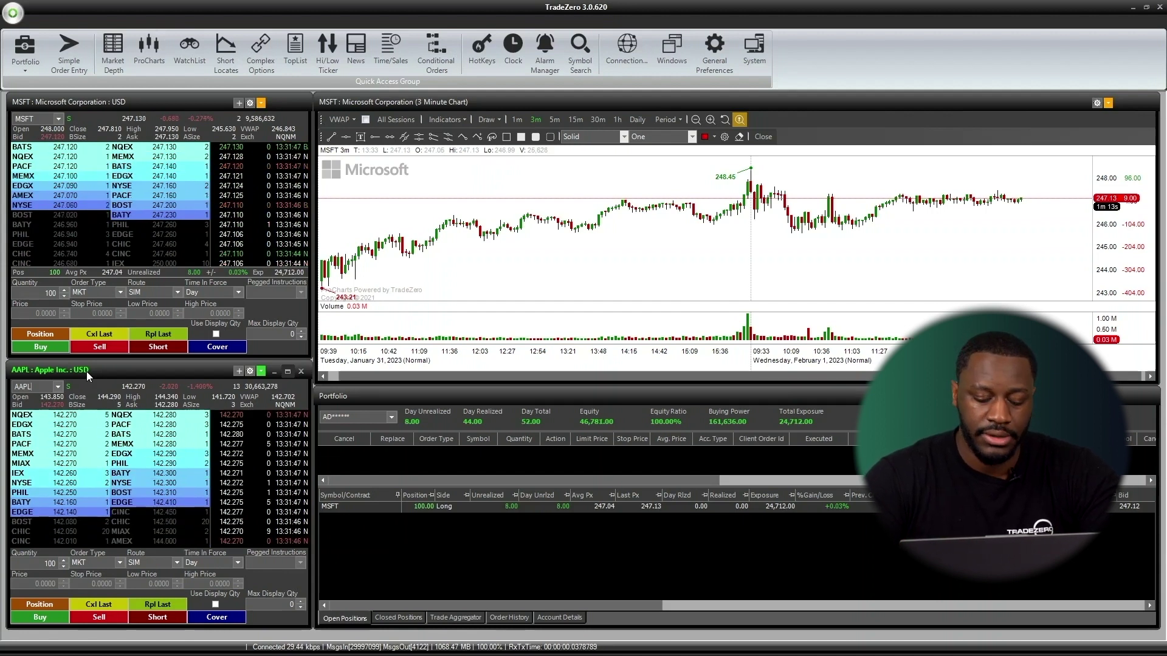
Buy 100 shares of TSLA from the lower order window.
text(TS)
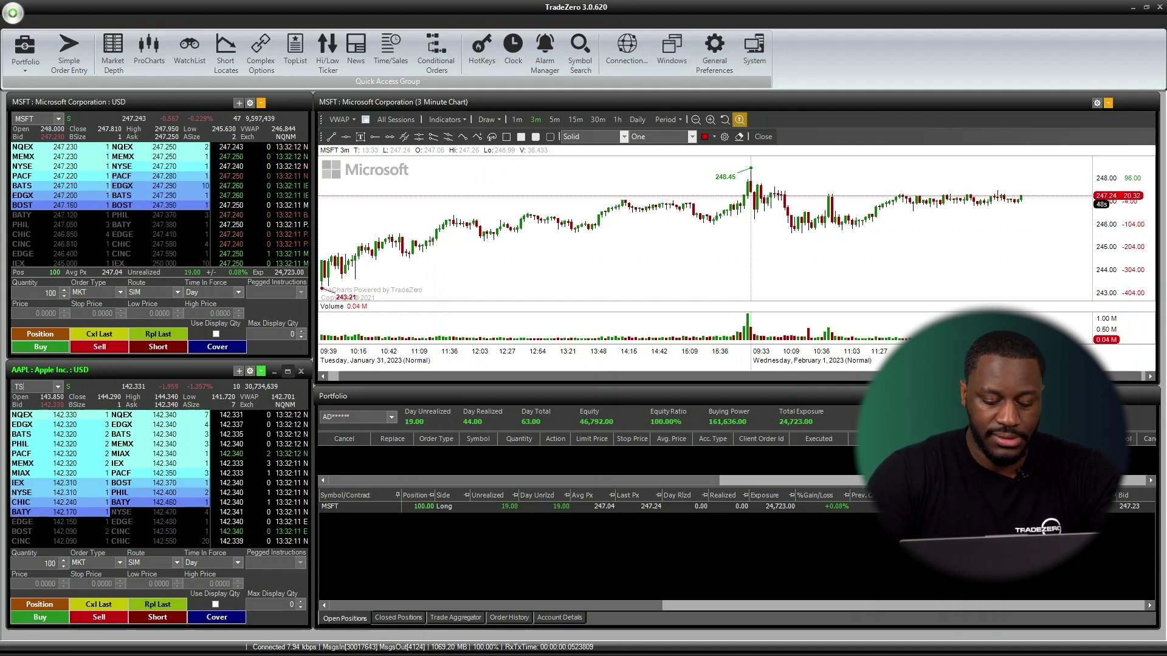
text(LA)
key(Return)
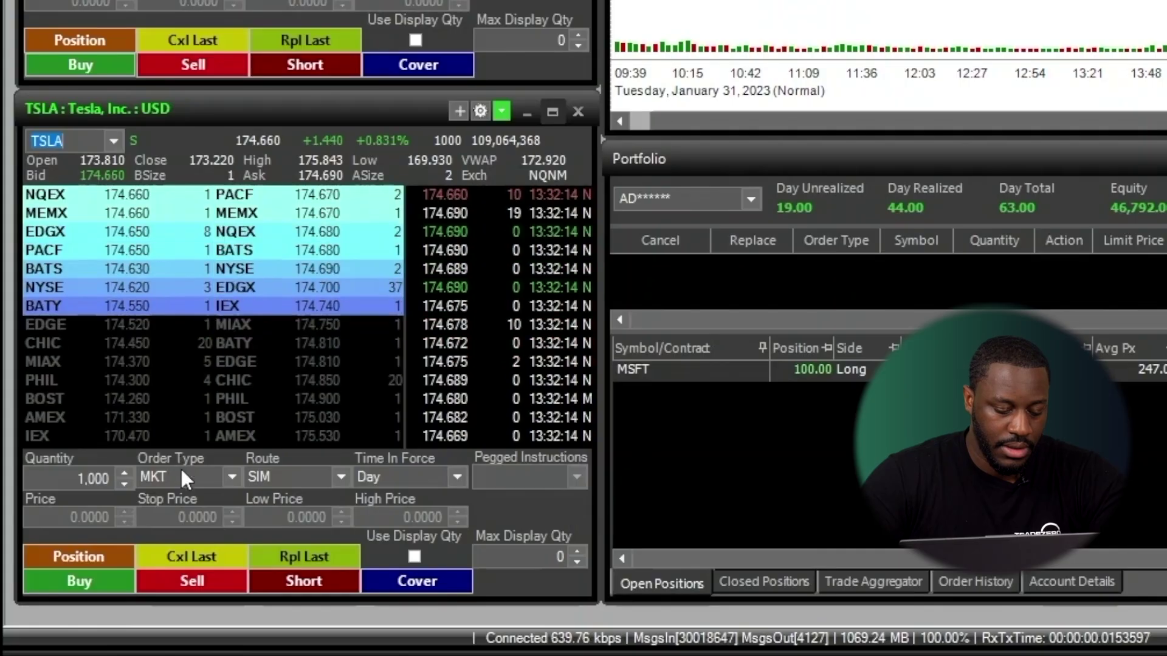
click(46, 563)
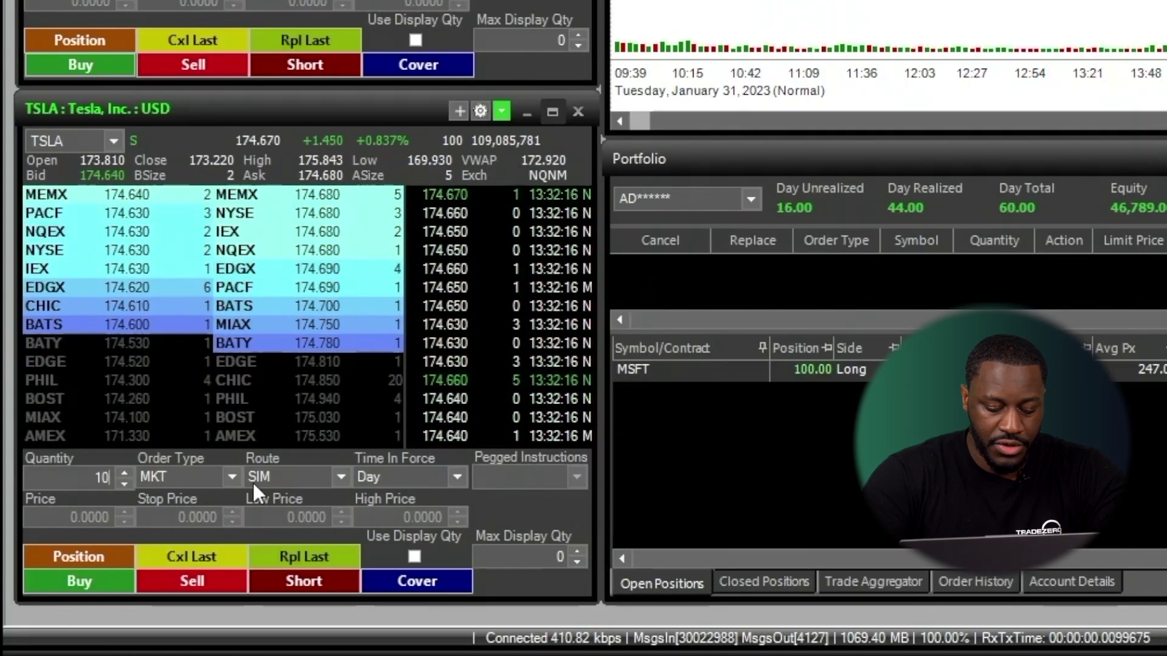
text(100)
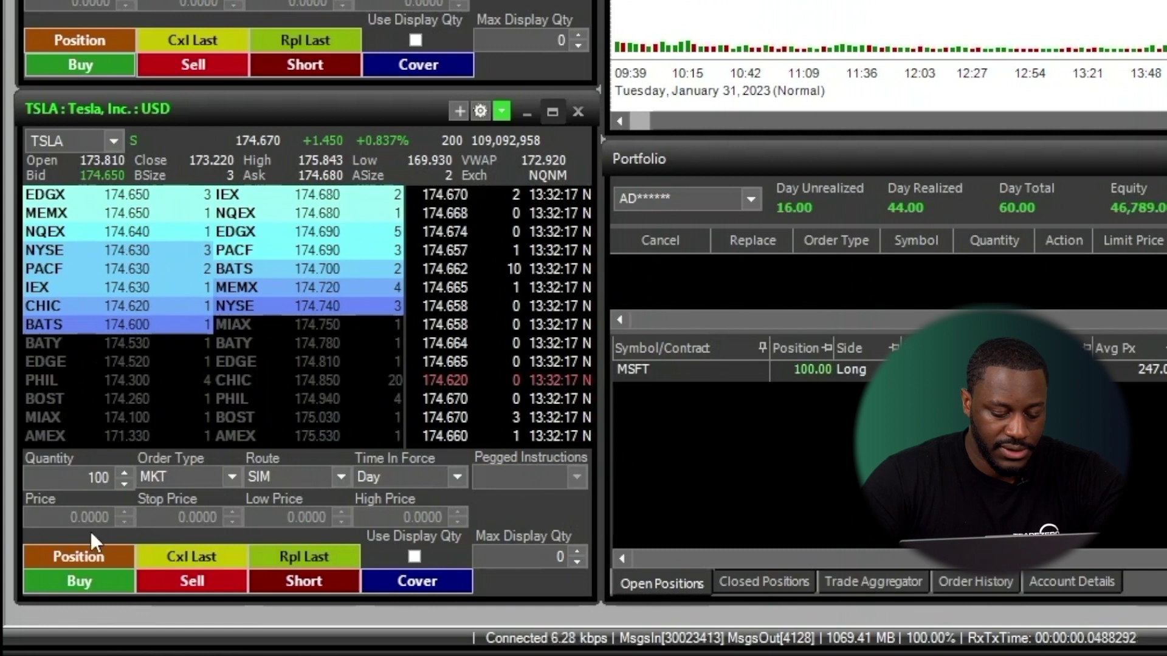
click(81, 584)
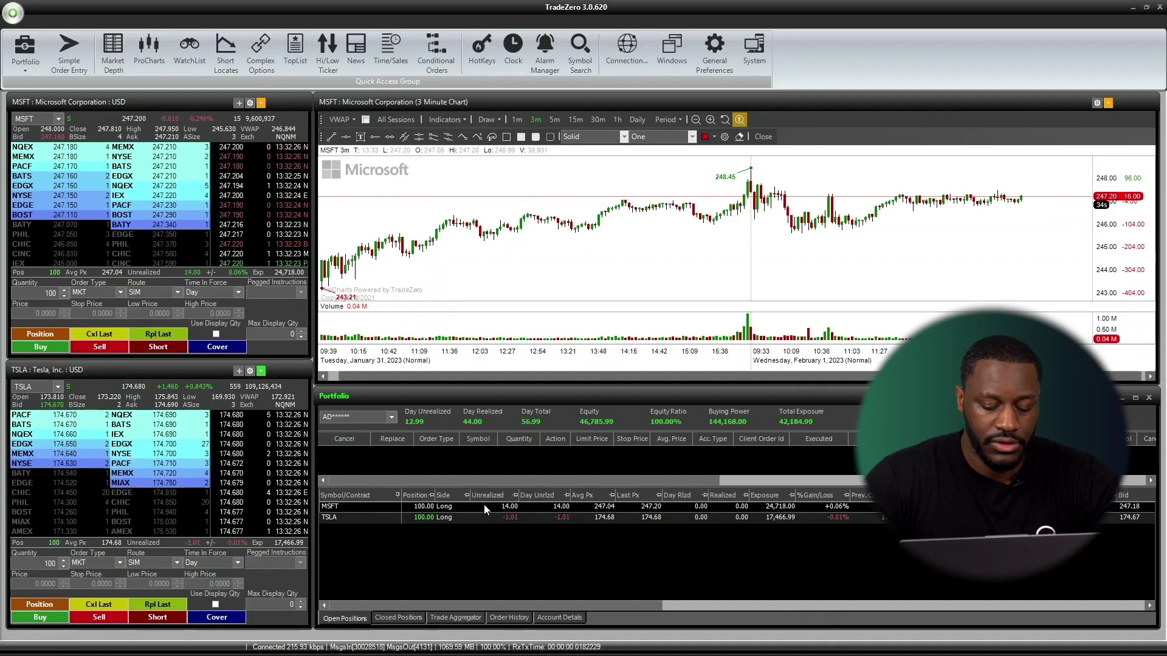
Liquidate the MSFT position with CTRL+L from its order window and confirm.
click(155, 110)
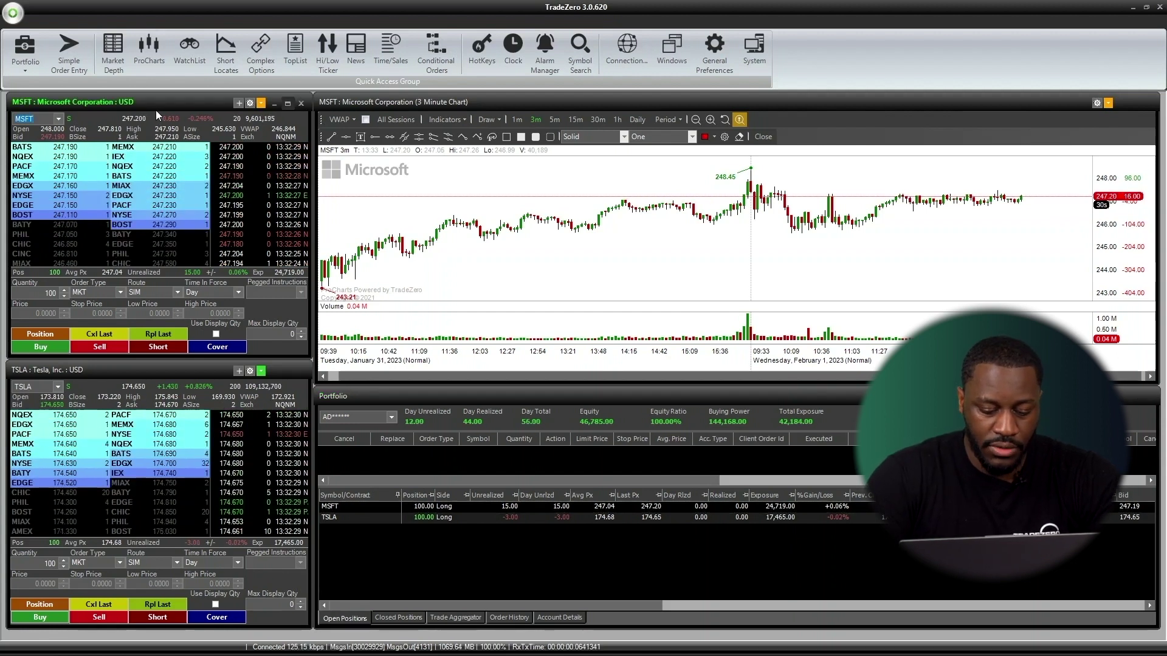
key(ctrl+l)
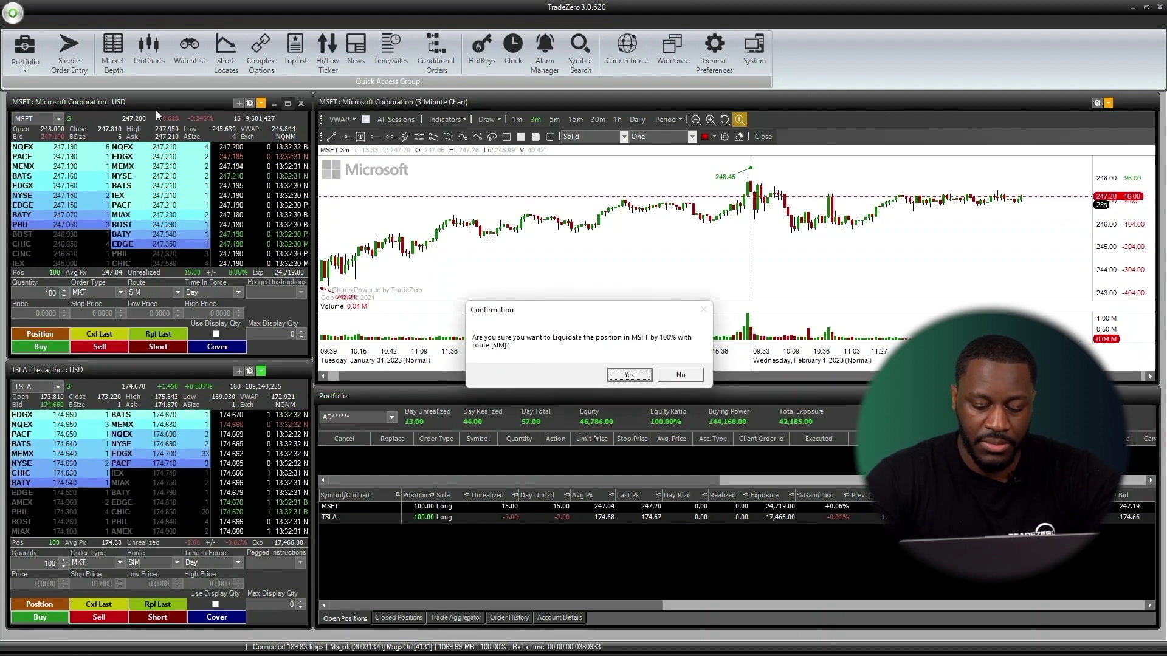
key(Return)
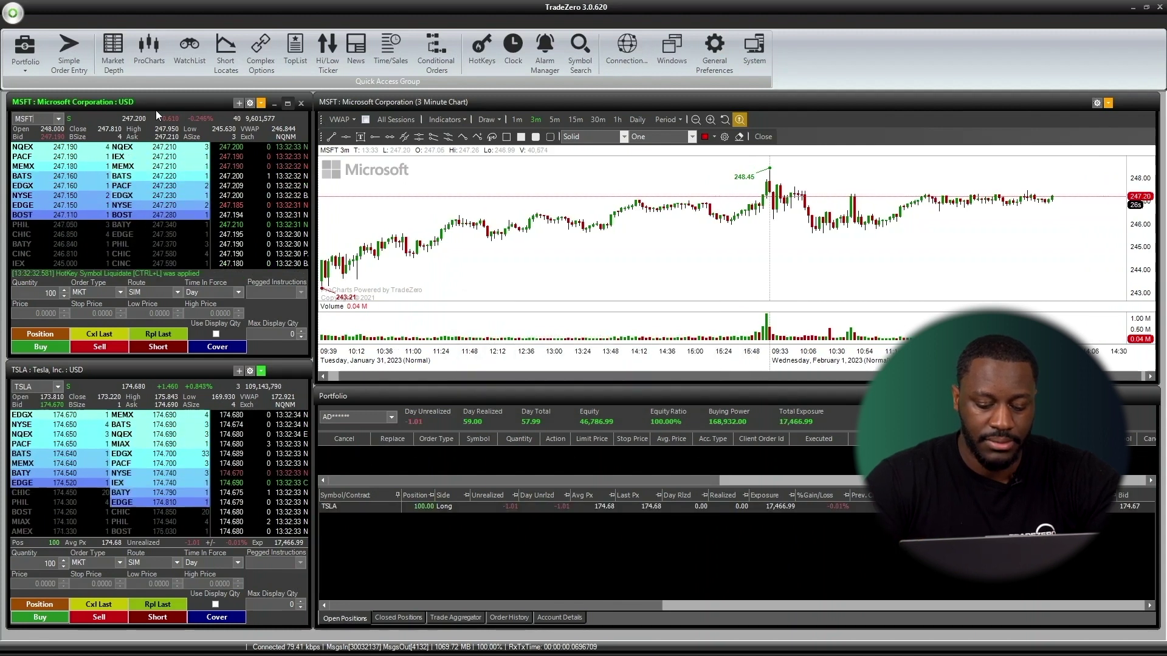
Buy 100 shares each of MSFT and AAPL, then liquidate all positions and confirm.
click(40, 347)
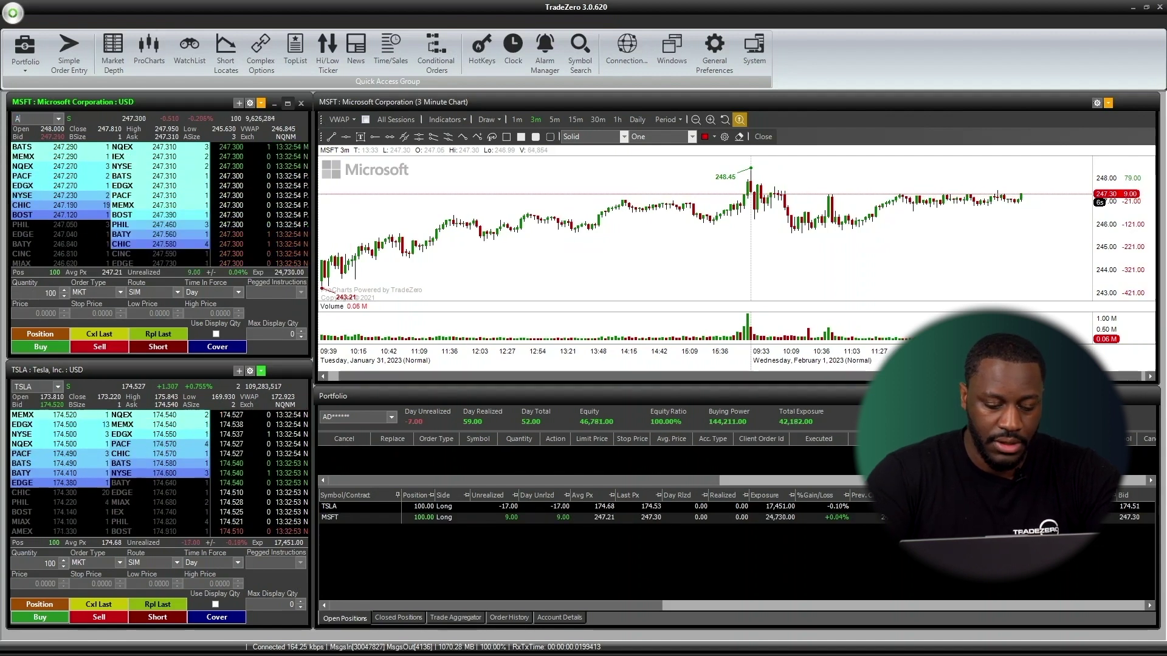
text(AAPL)
key(Return)
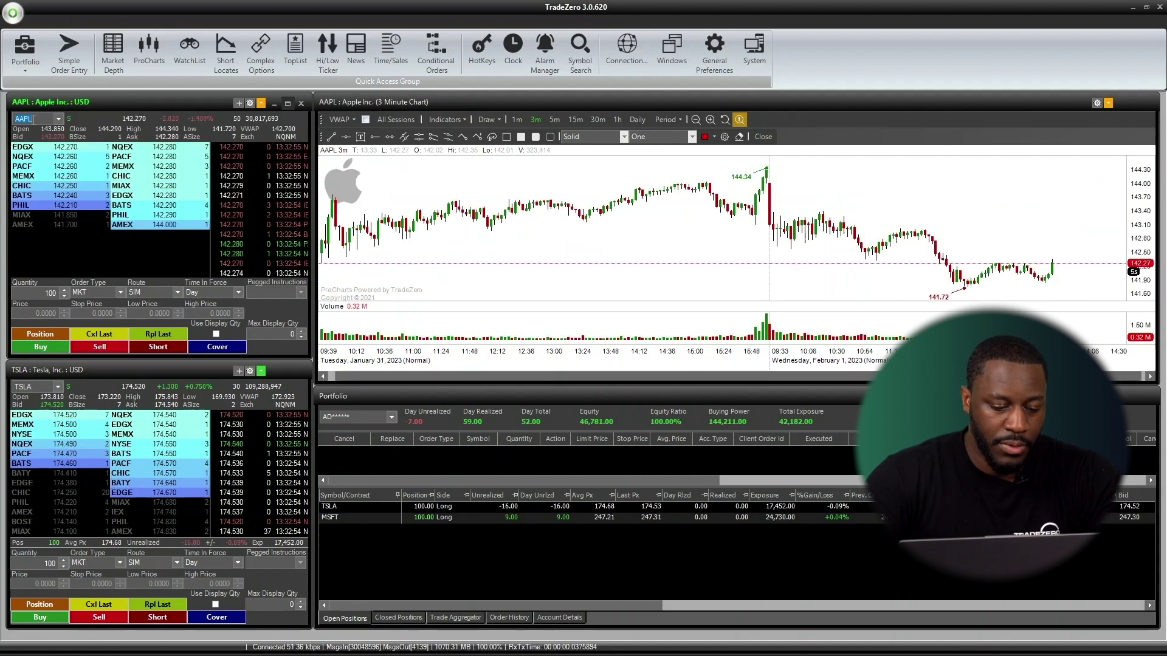
click(51, 348)
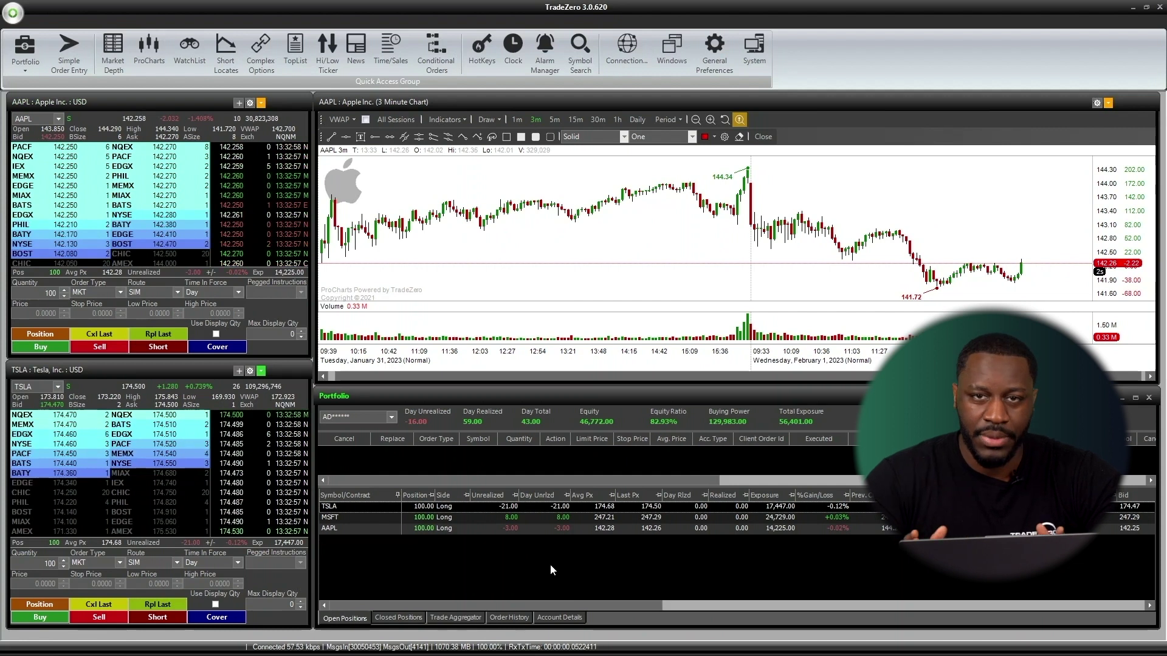
key(shift+s)
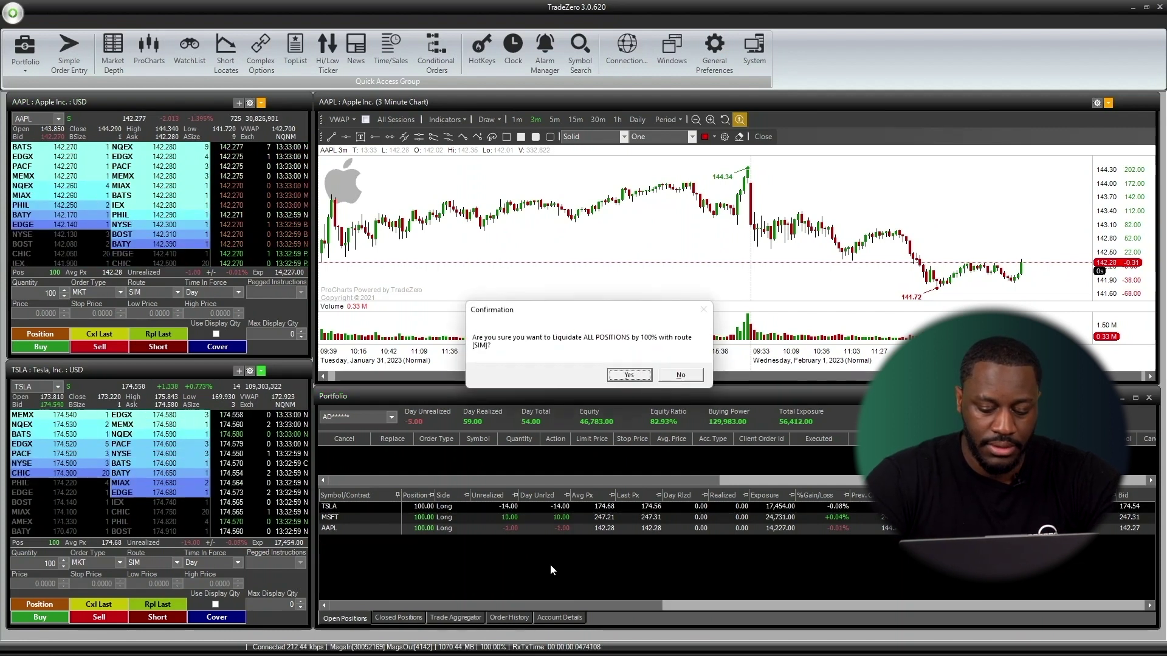
key(Return)
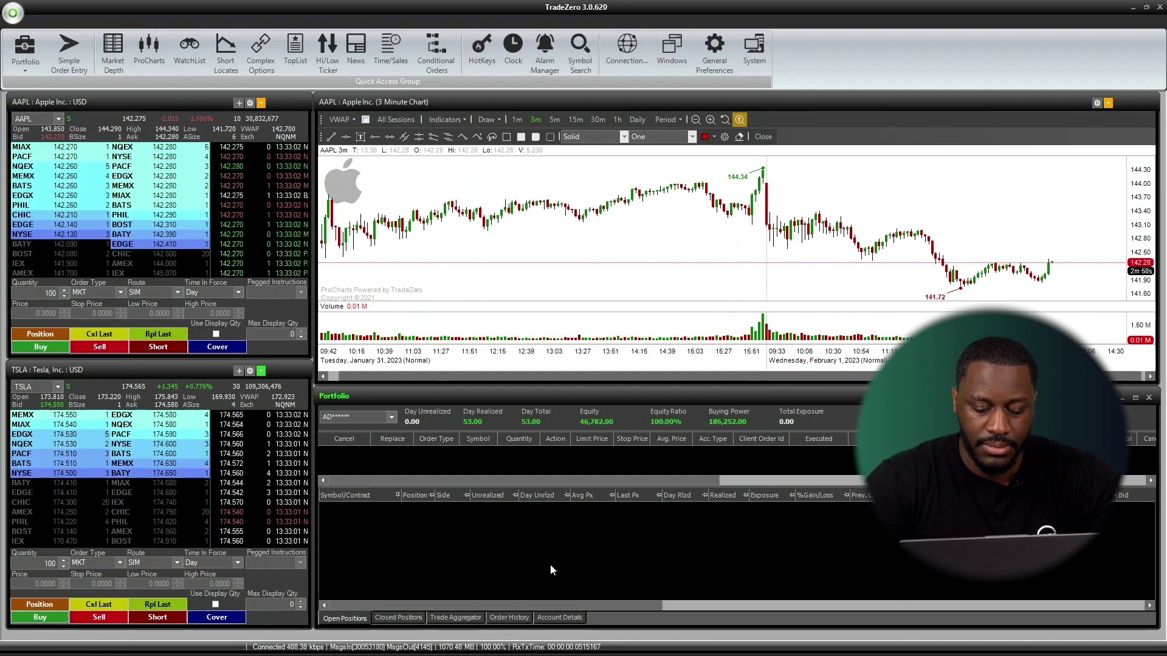